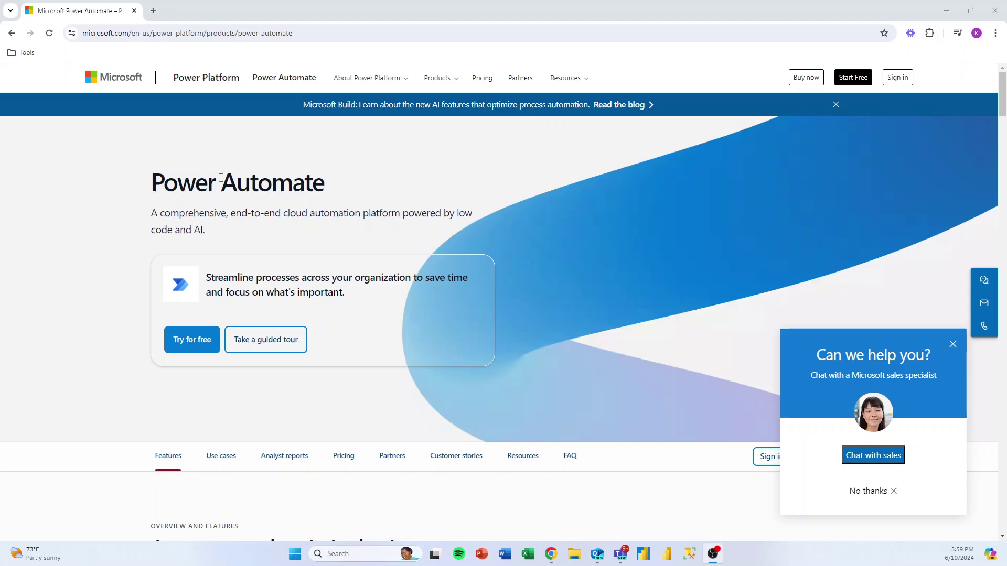
Step: Open make.powerautomate.com in a new tab and sign in with the work account, staying signed in
click(153, 12)
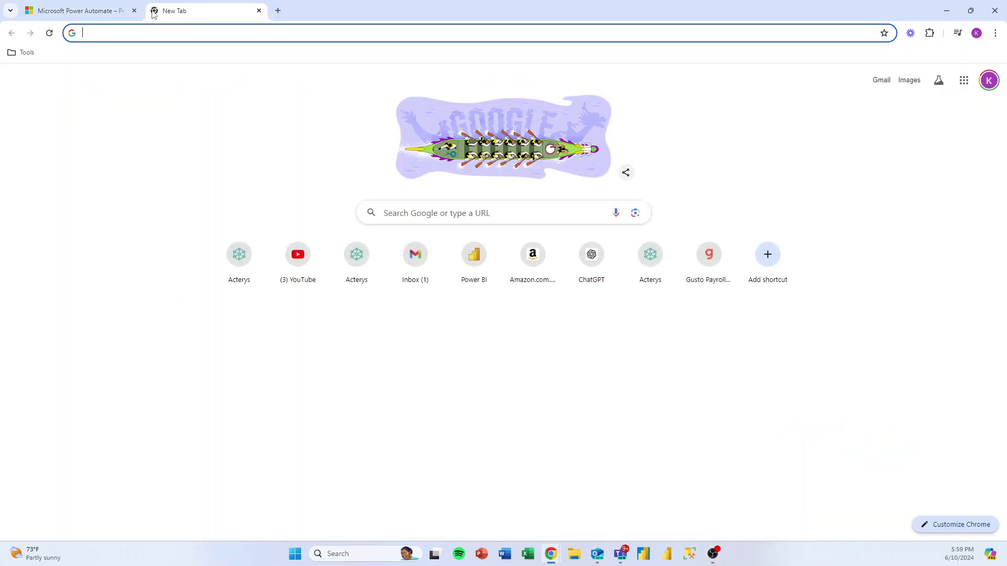
text(make.powerautomate.com)
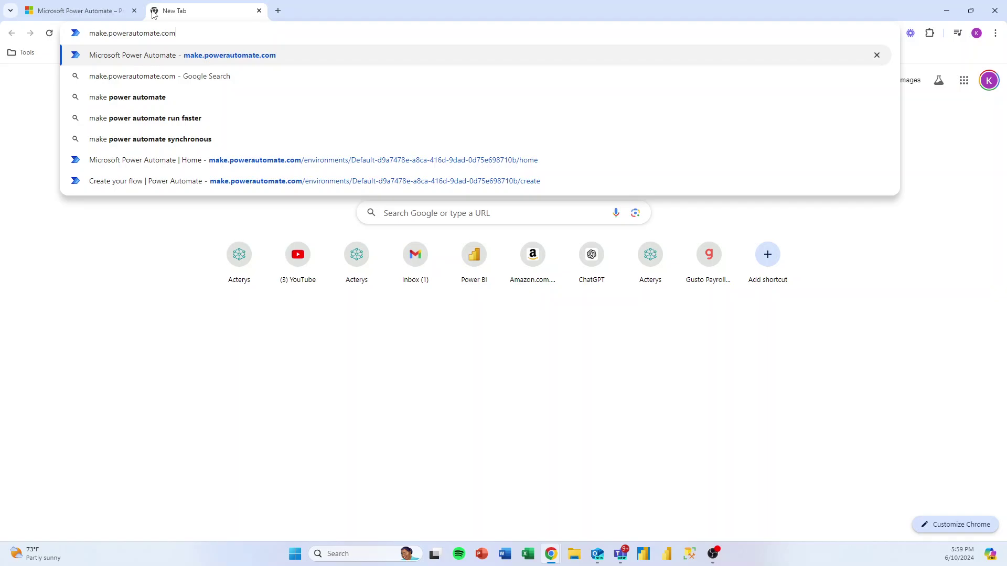
key(Return)
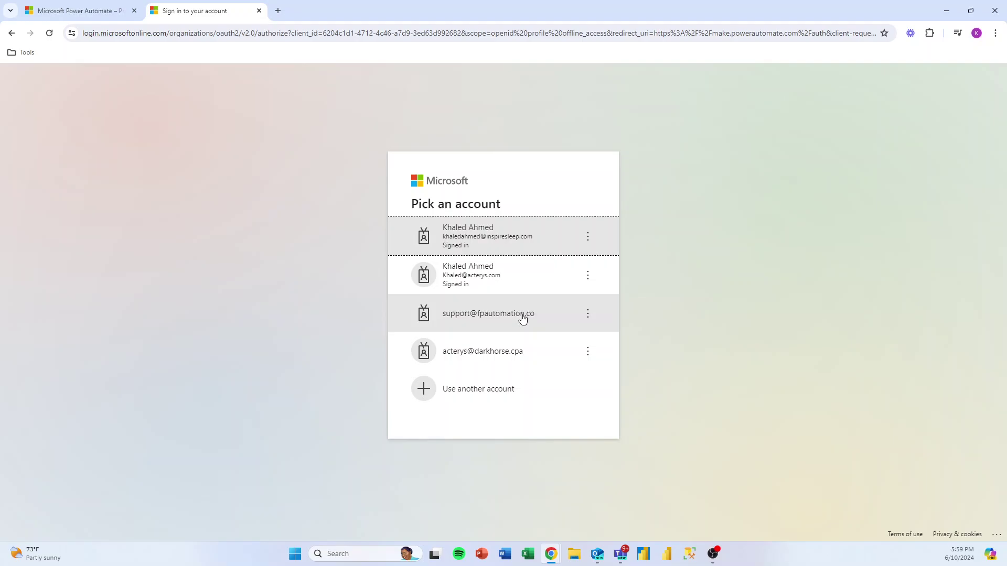
click(492, 323)
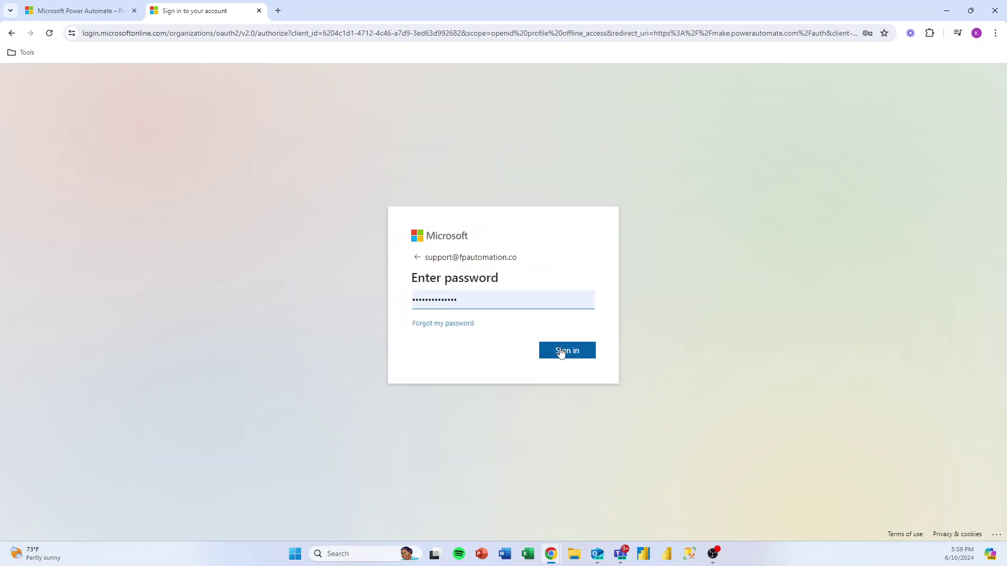
click(560, 353)
click(561, 353)
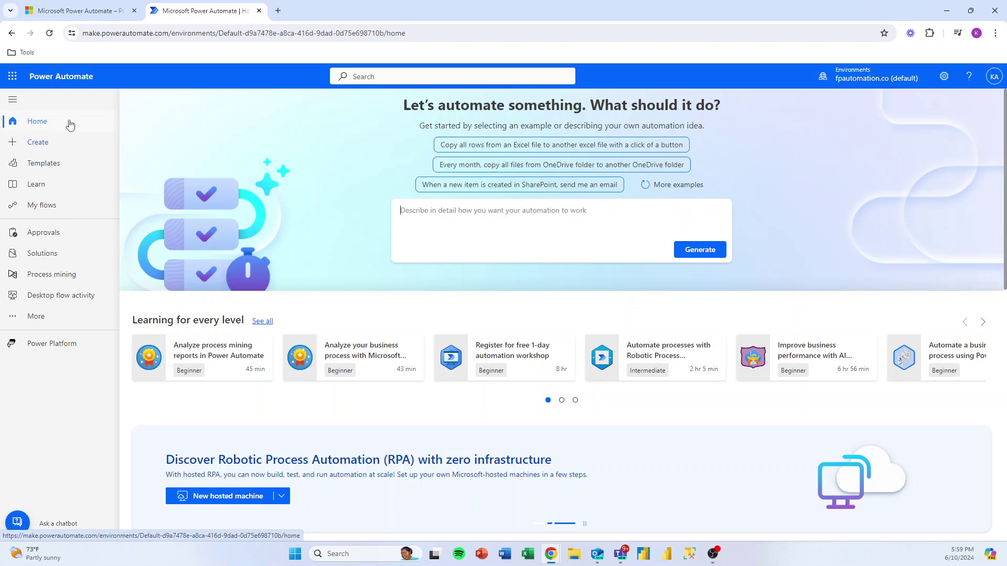
Step: Go to the Create page and browse the templates and connectors before returning to the top
click(32, 146)
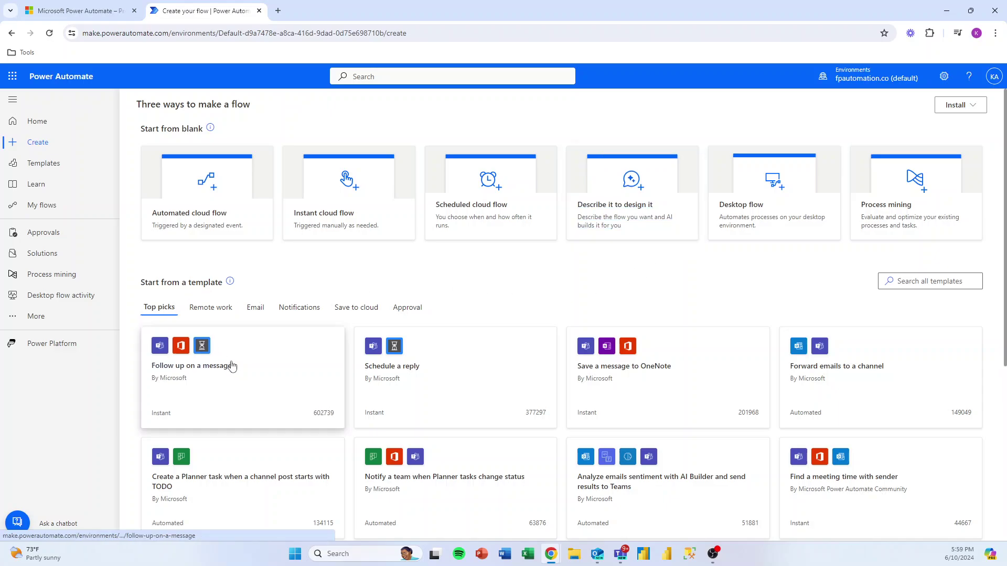
scroll(236, 370, down, 5)
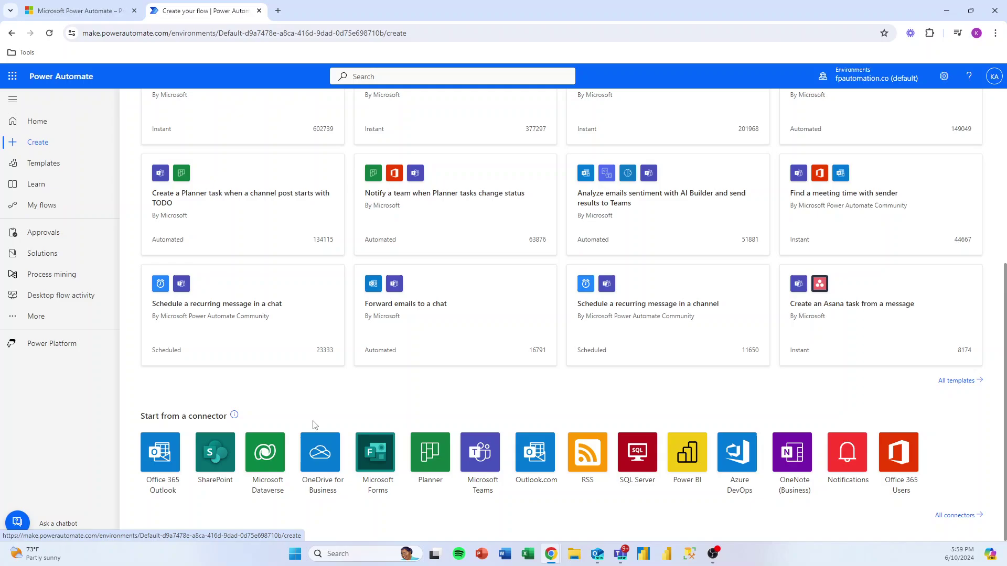
scroll(315, 422, up, 5)
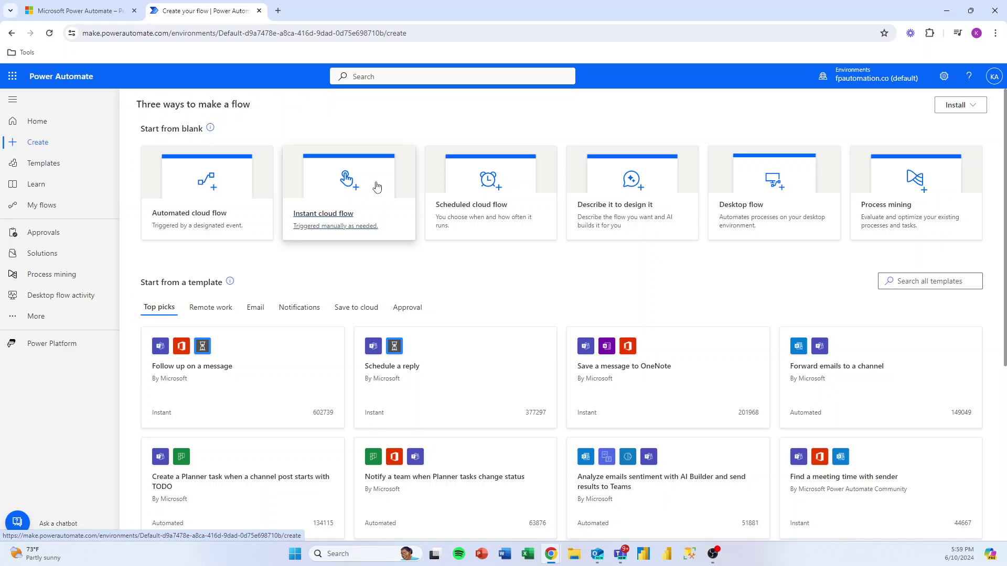
Step: Start a scheduled cloud flow beginning 6/14/24 at 09:00 AM, repeating every 1 week
click(478, 217)
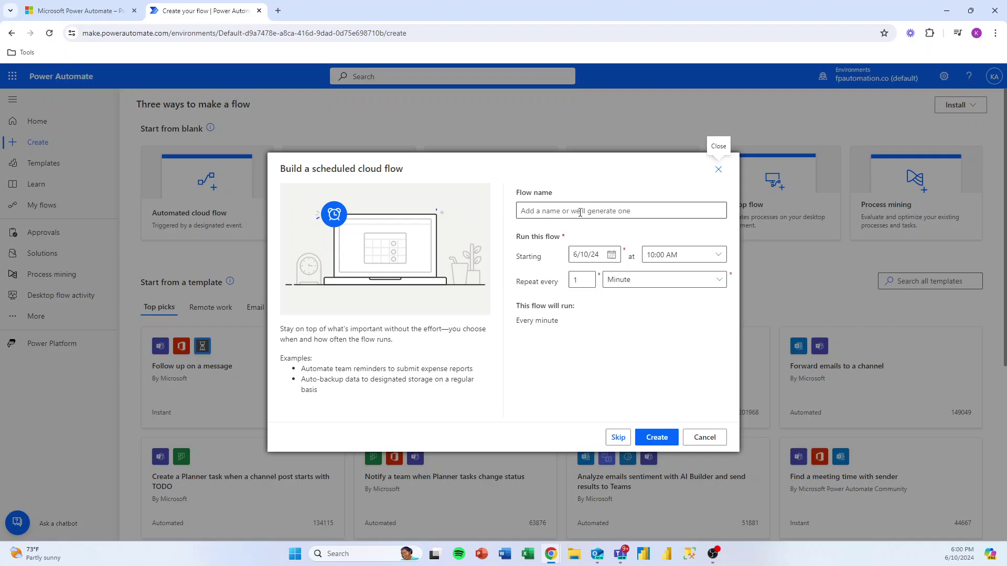
click(611, 255)
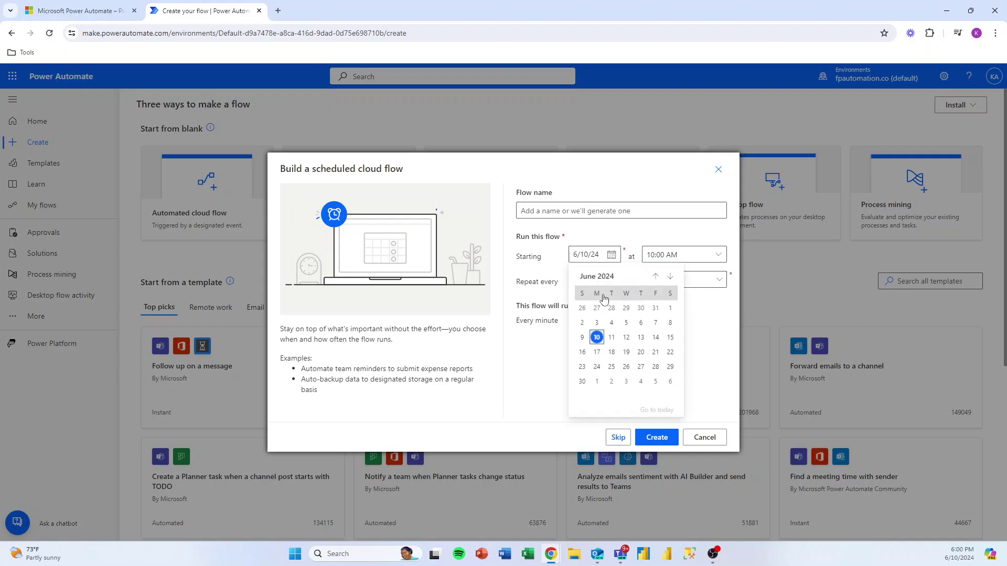
click(656, 337)
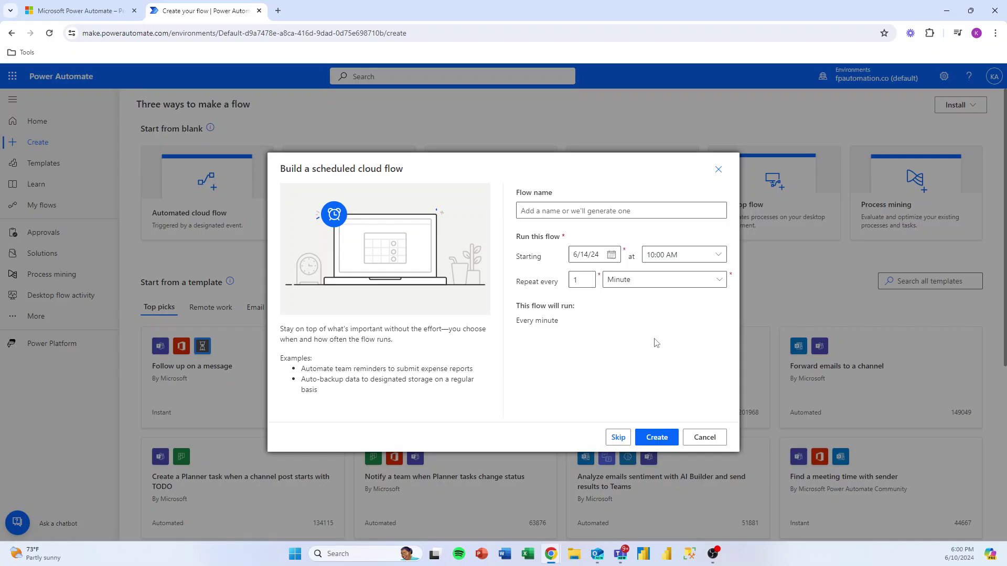
click(701, 256)
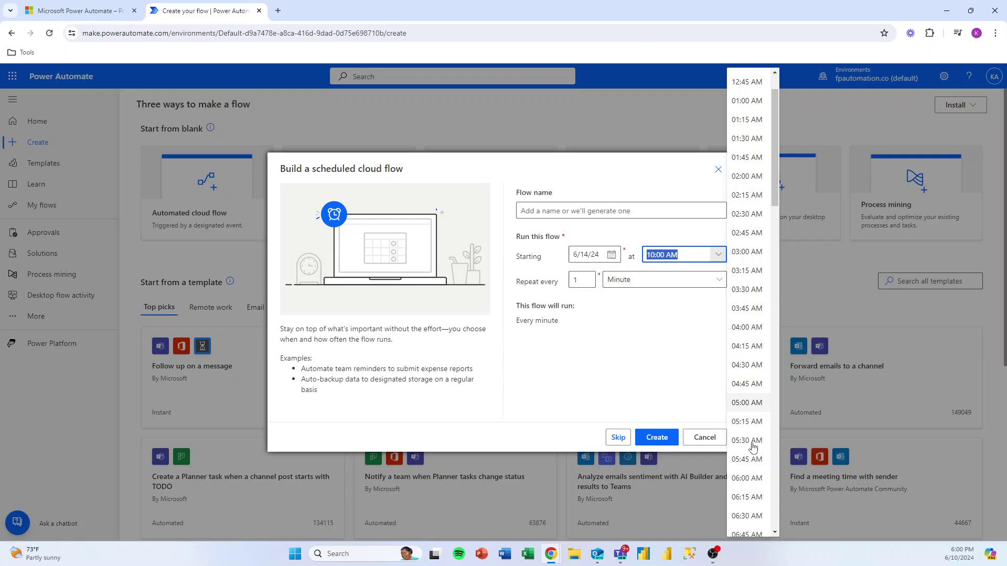
scroll(751, 443, down, 6)
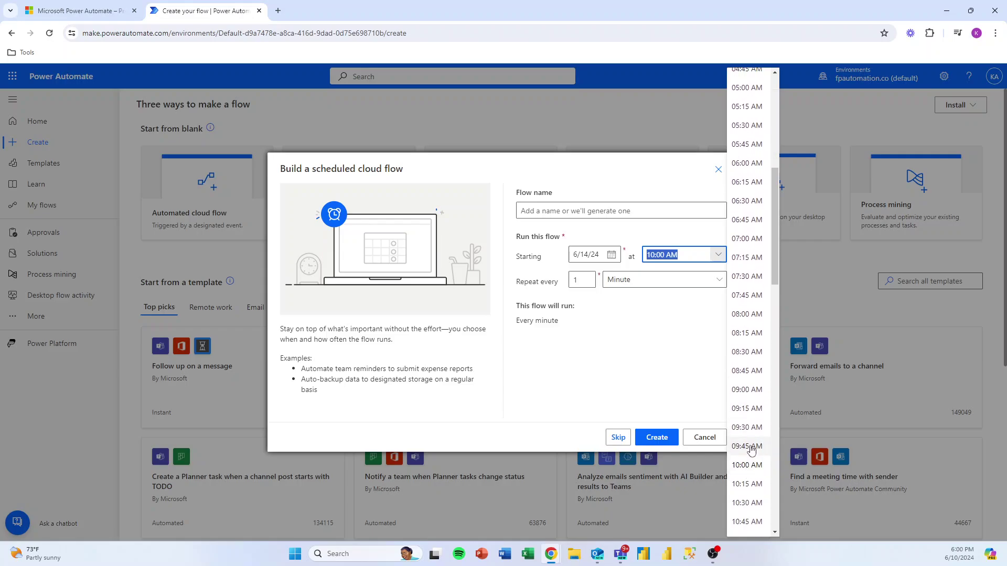
click(747, 389)
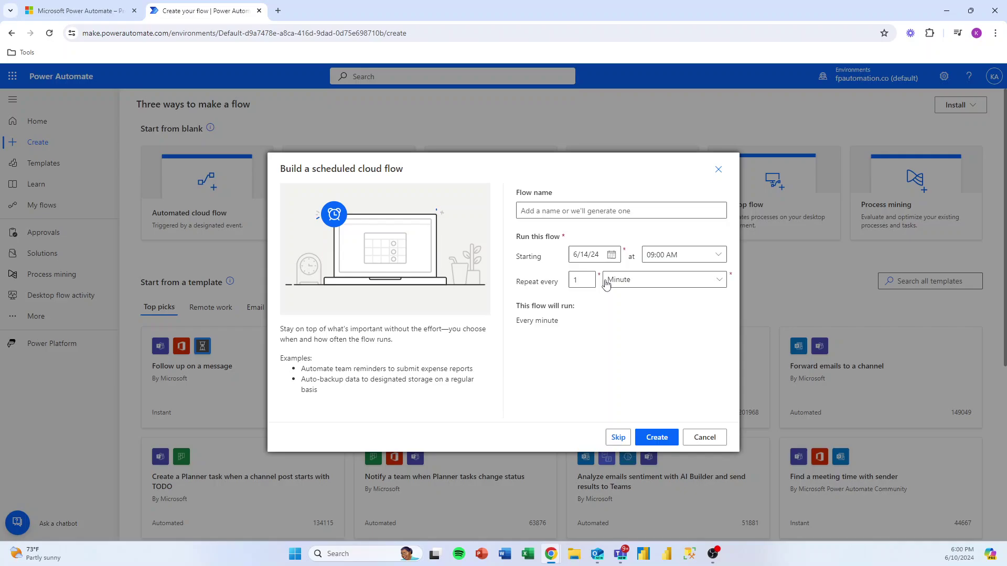
click(650, 282)
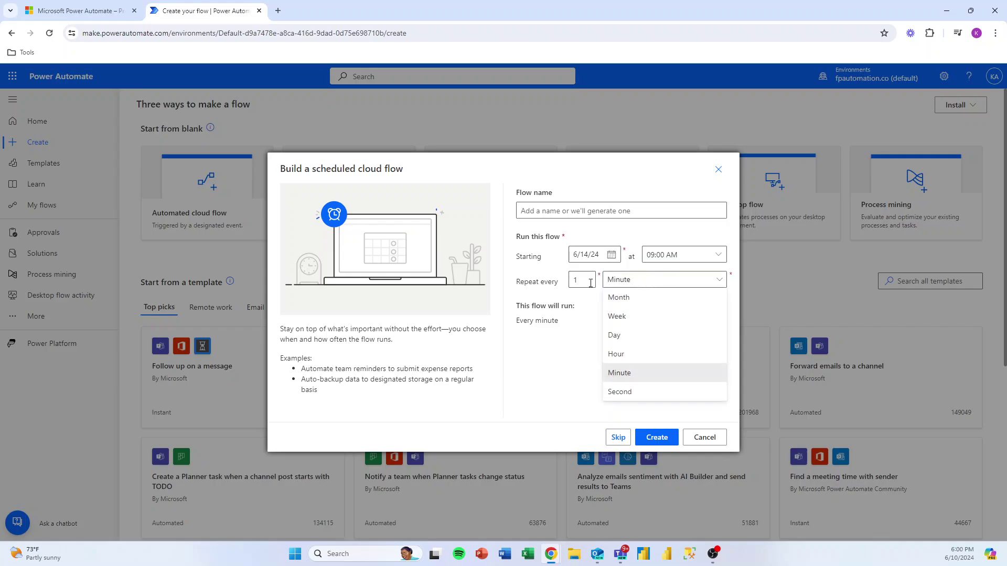
click(619, 317)
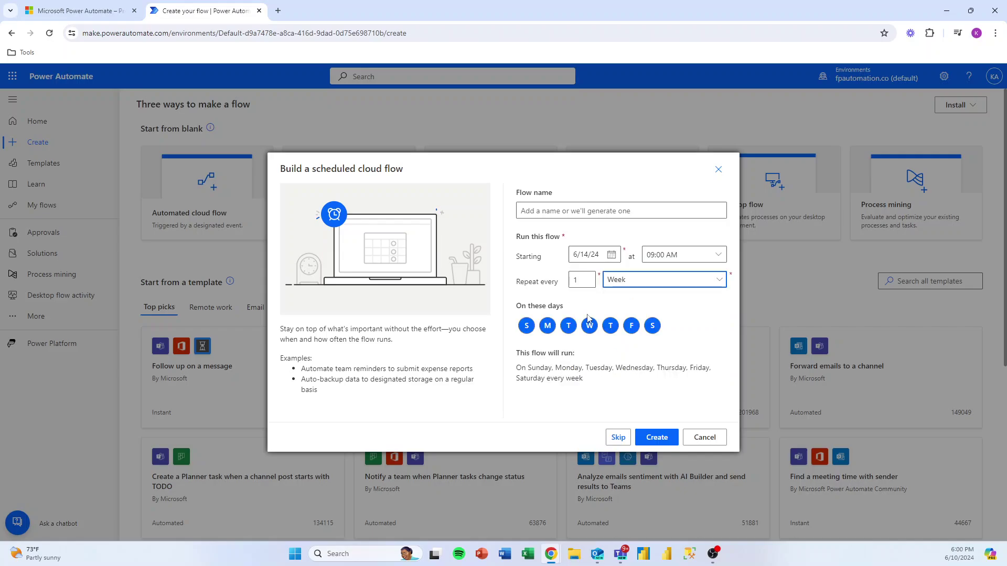
Step: Restrict run days to Friday only, name the flow 'Submit Timesheets' and create it
click(527, 326)
click(548, 325)
click(568, 326)
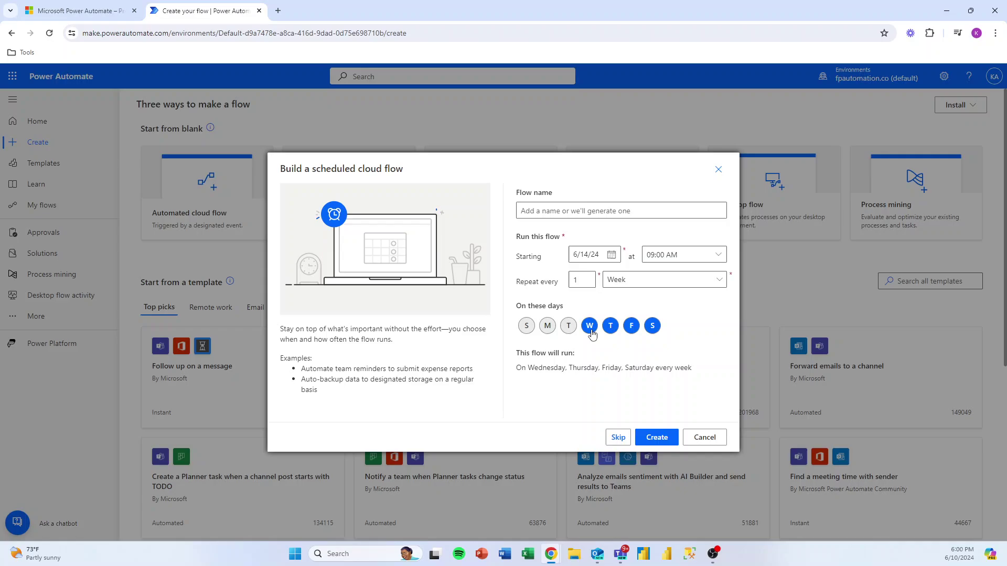
click(590, 326)
click(611, 328)
click(653, 326)
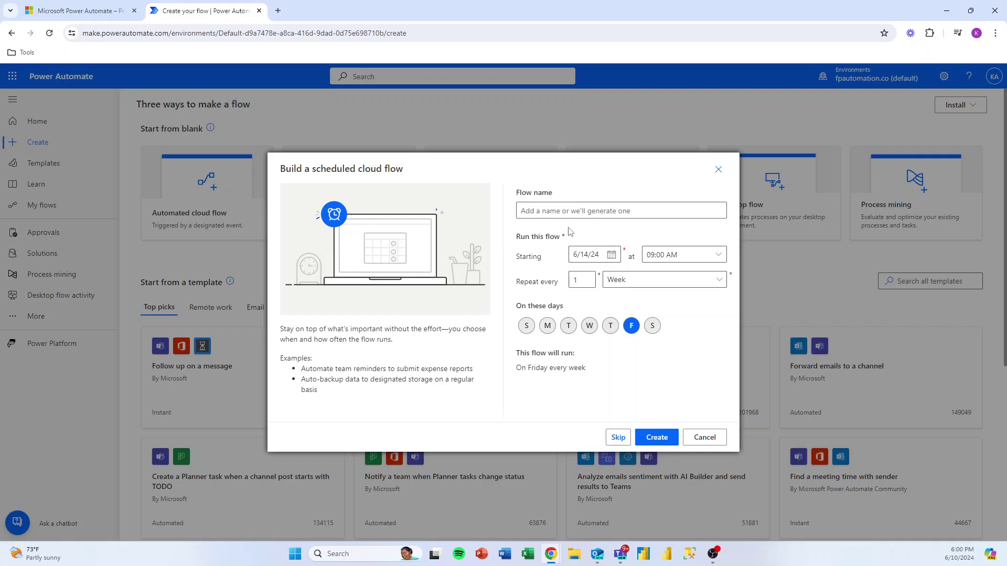
click(559, 210)
text(Submit Timesheets)
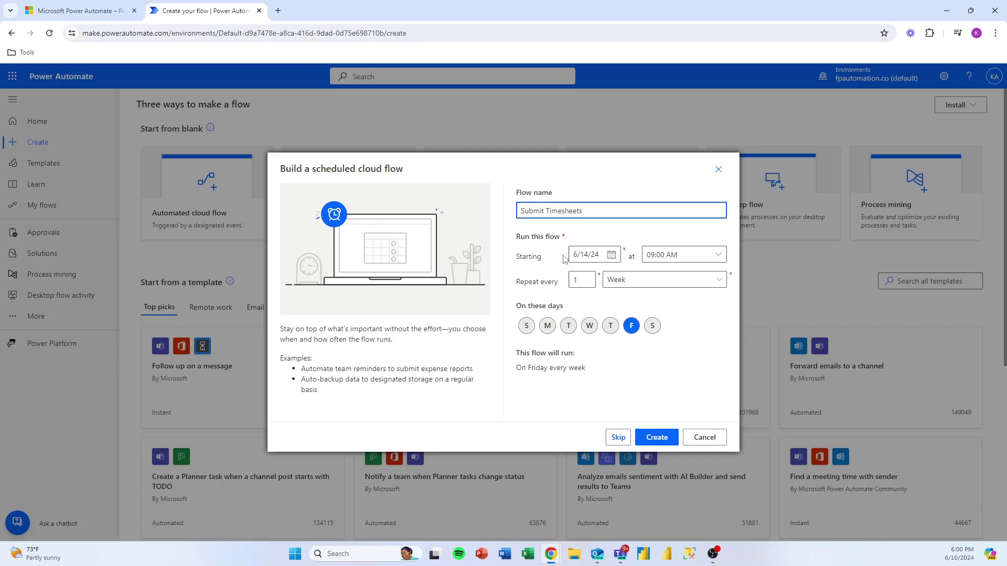
click(656, 437)
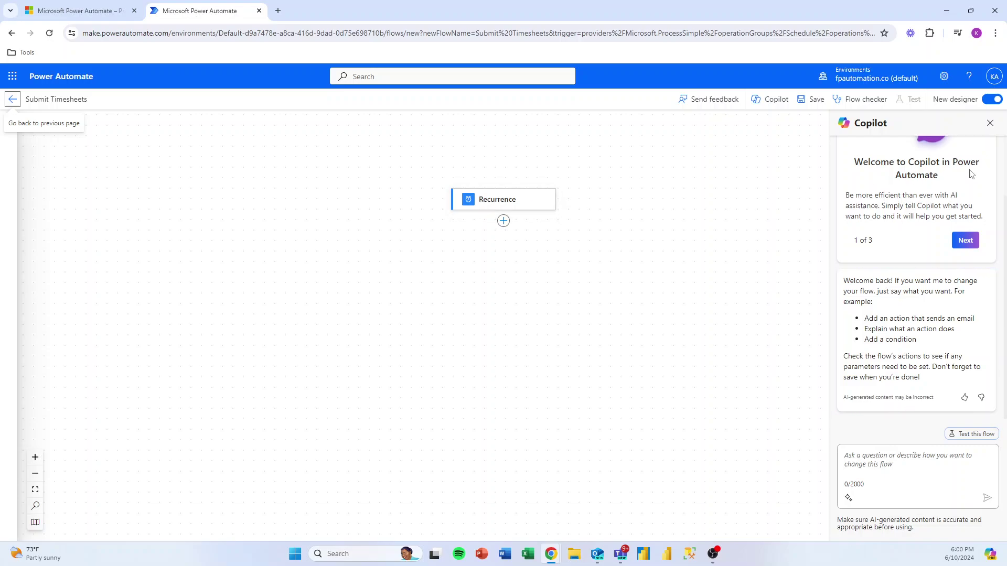
Step: Add Office 365 Outlook's Send an email (V2) action after the Recurrence trigger
click(990, 123)
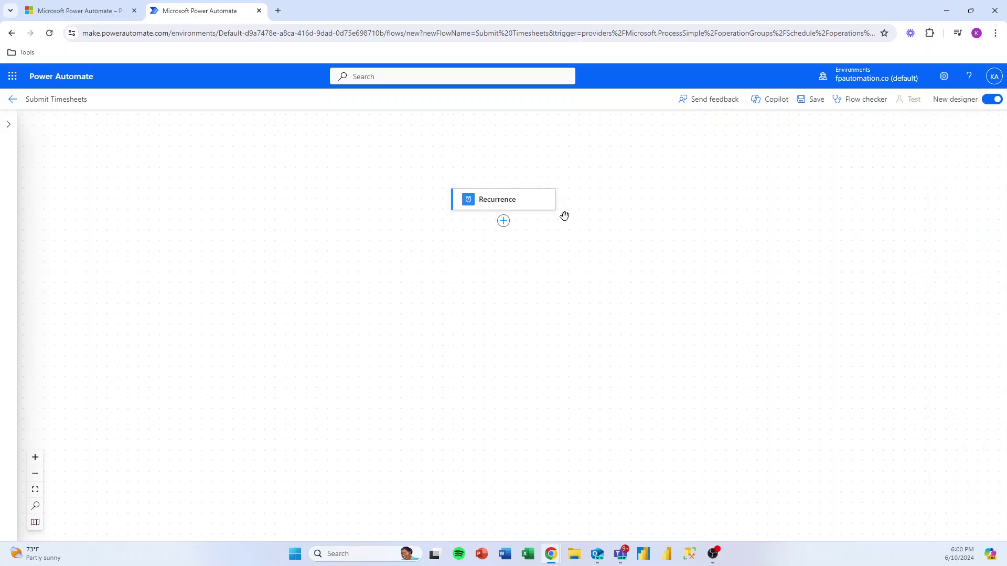
click(477, 203)
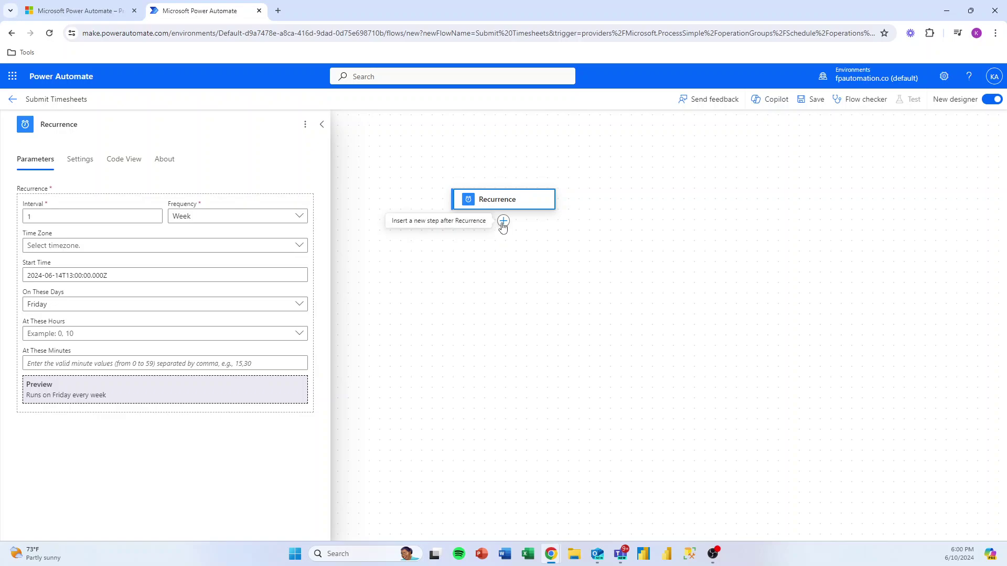
click(503, 222)
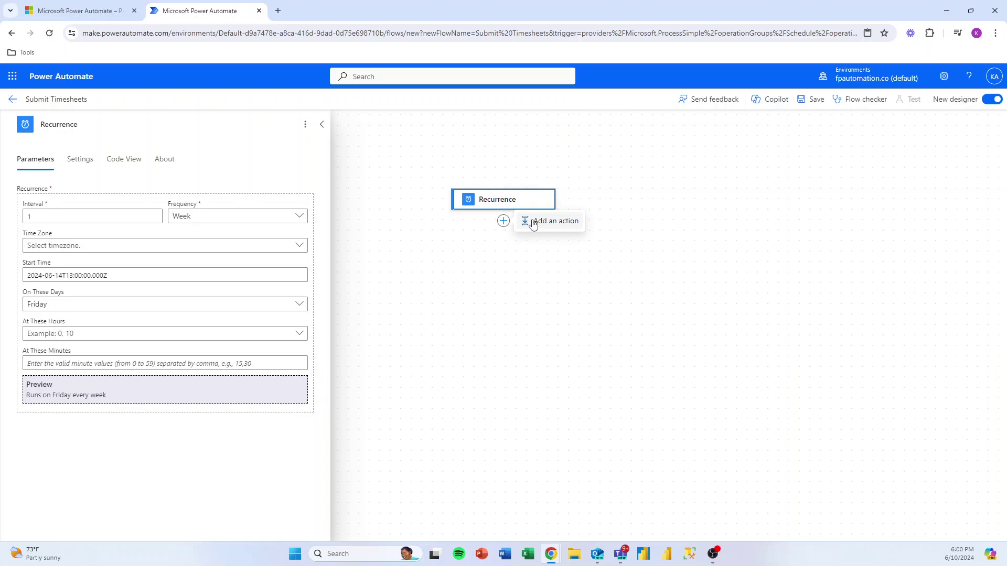
click(533, 224)
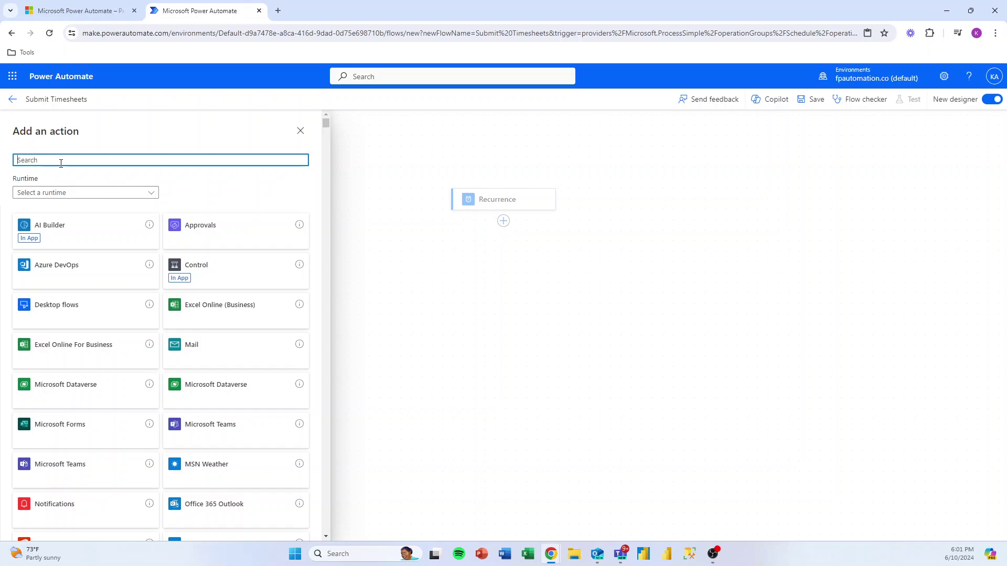
text(email)
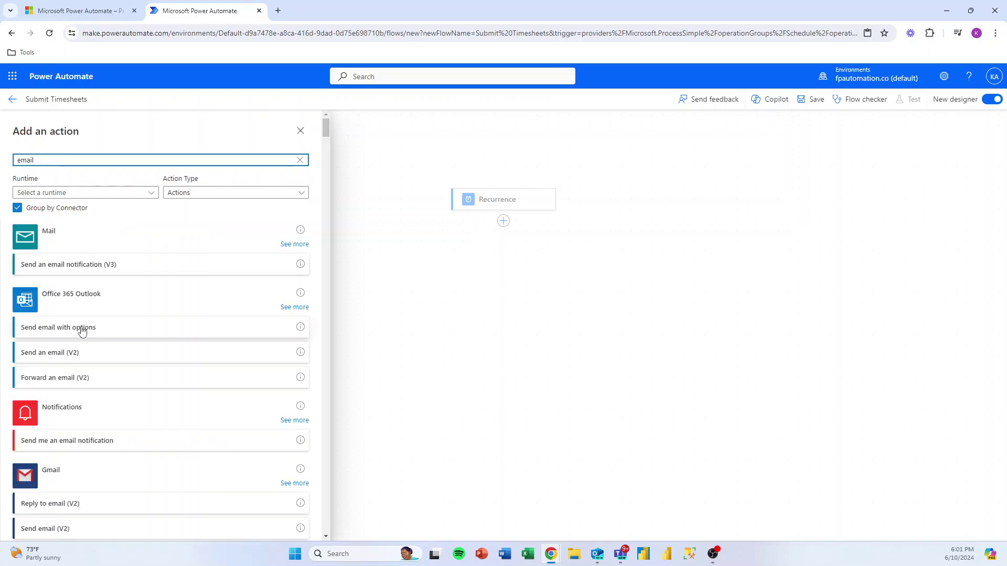
click(87, 356)
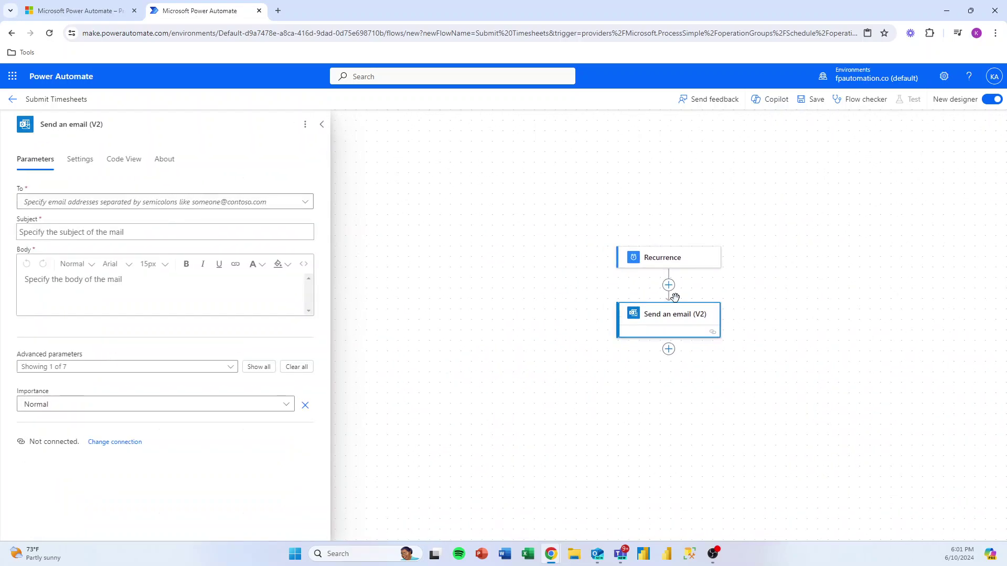
Step: Address the email to the recipient's custom address with subject 'Please Enter Your Timesheets'
click(64, 202)
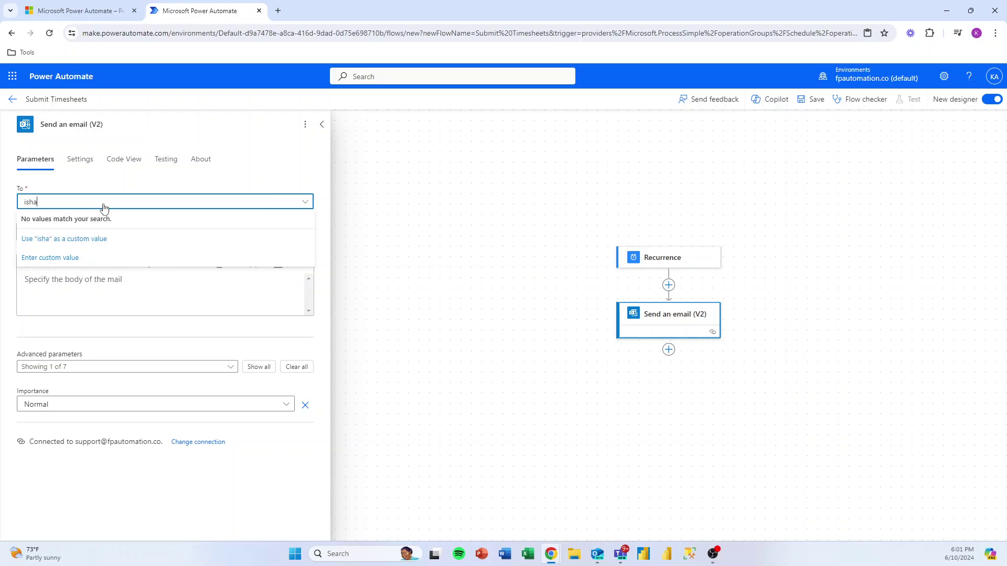
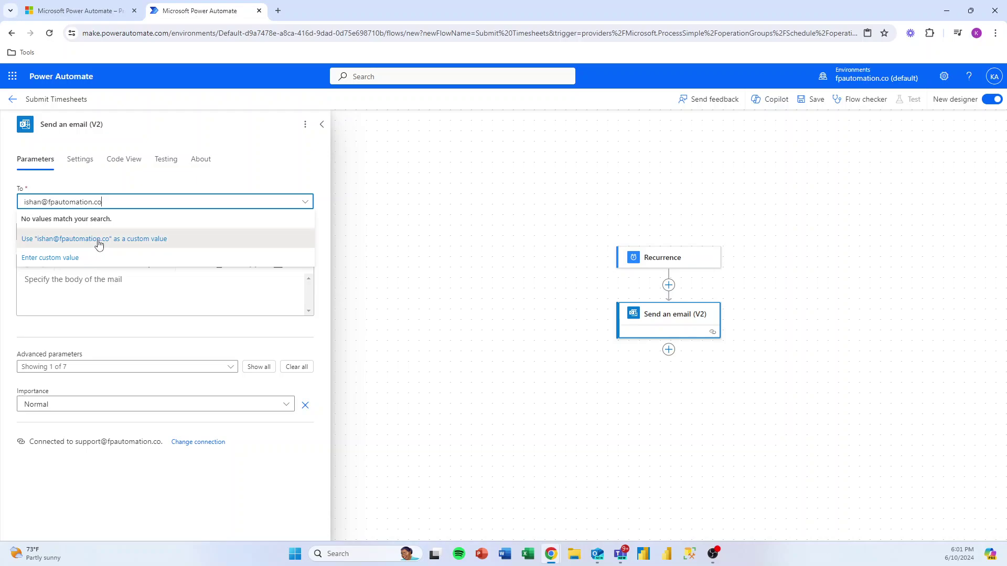
click(99, 243)
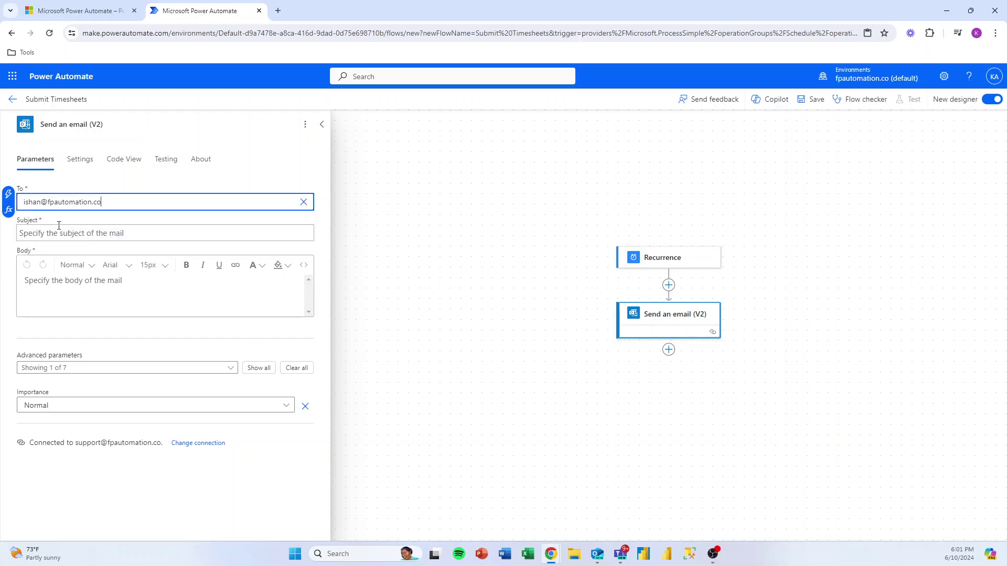
click(77, 231)
text(Please Enter Y)
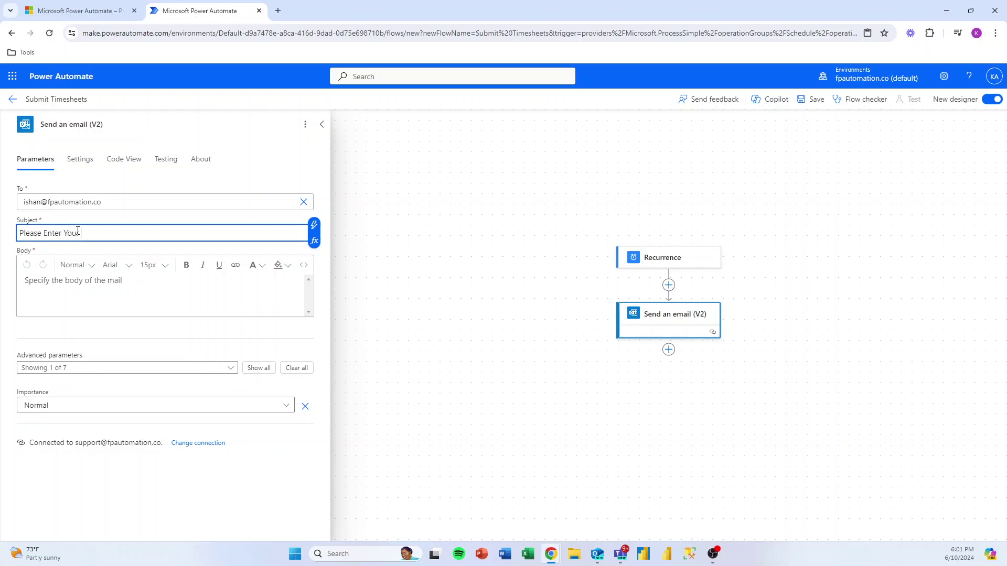
text(our Timesheets)
Step: Write the email body: a greeting, the timesheet reminder sentence, and a sign-off
click(50, 285)
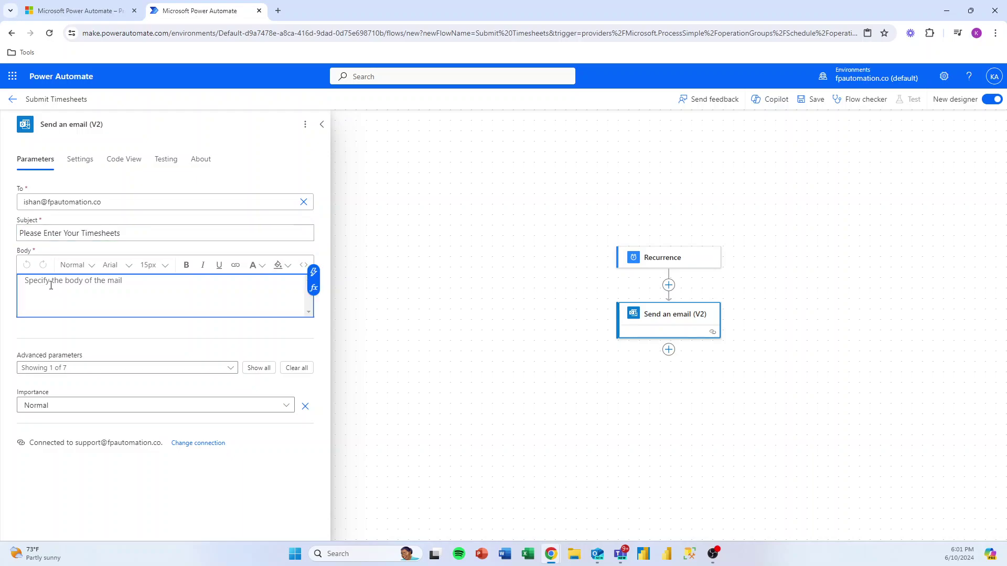
text(HI)
key(BackSpace)
key(BackSpace)
key(BackSpace)
key(BackSpace)
key(BackSpace)
key(BackSpace)
key(BackSpace)
key(Return)
key(Return)
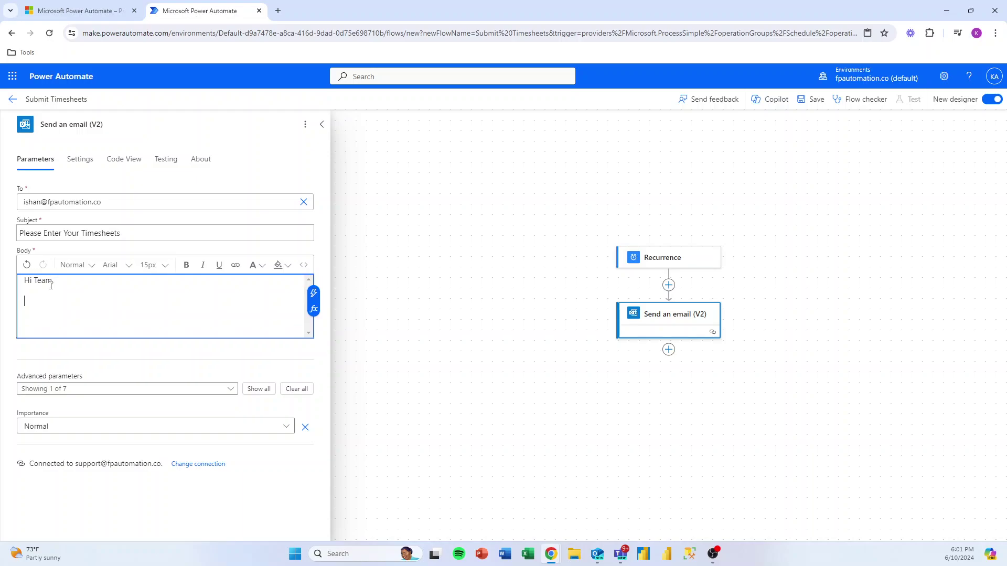
text(Please don't forget to enter your timesheets this week)
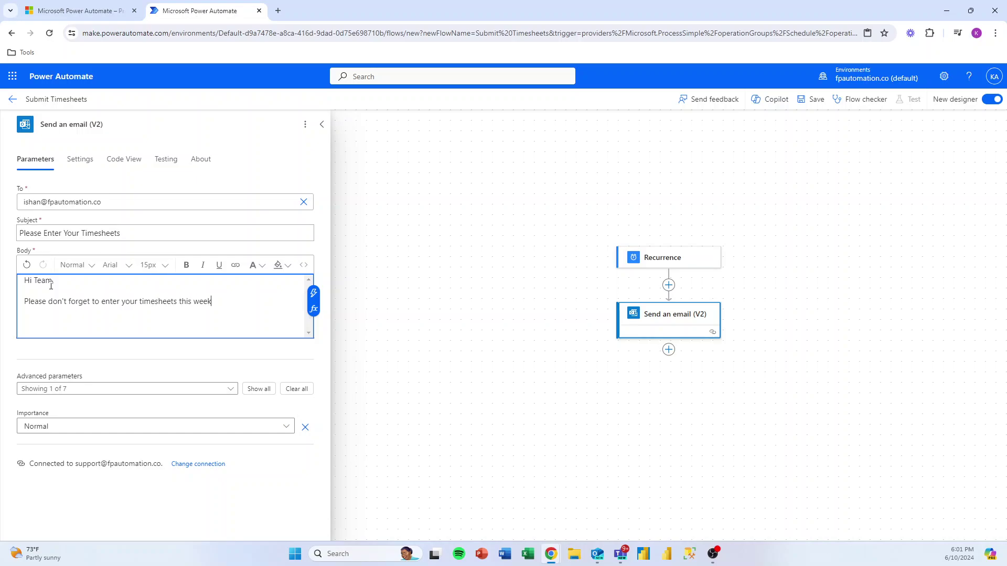
key(Return)
key(Return)
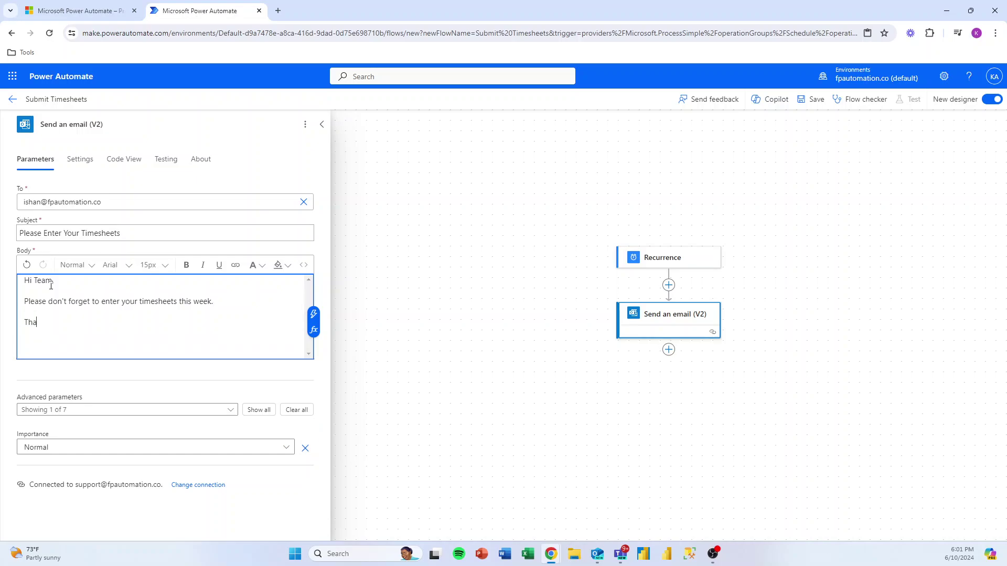
key(Return)
key(Return)
text(Khaled)
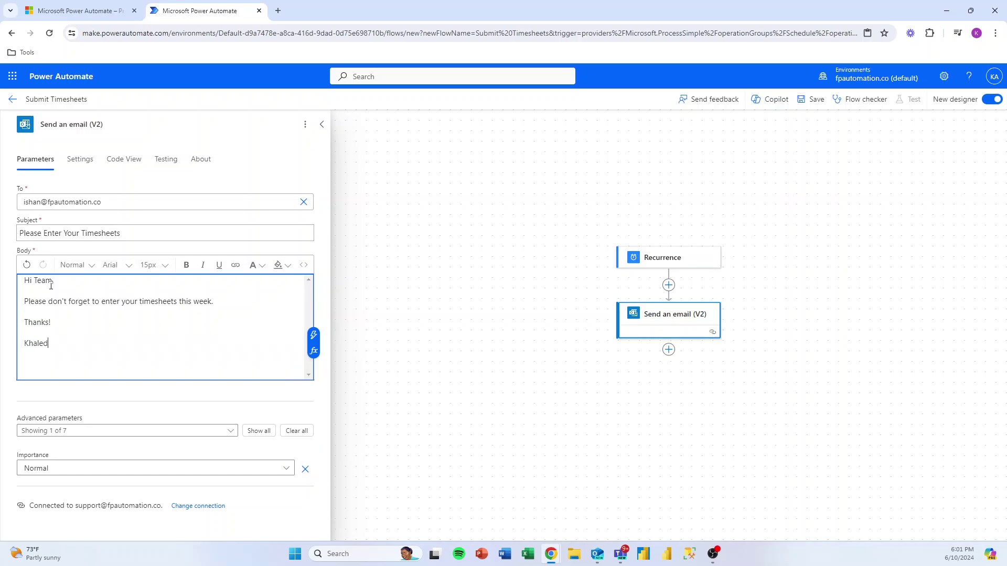
Step: Set the email's Importance to High
click(274, 468)
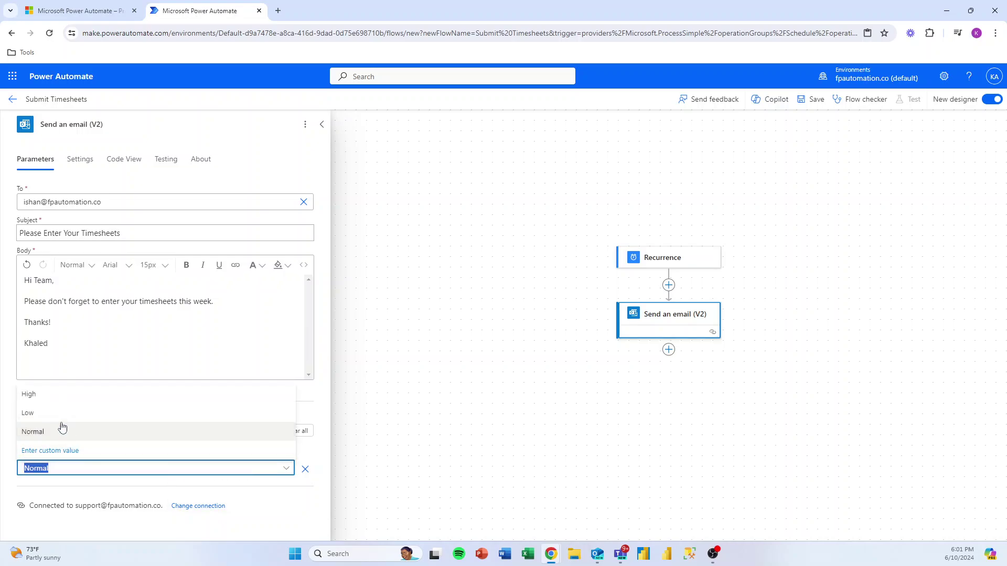
click(40, 400)
click(247, 499)
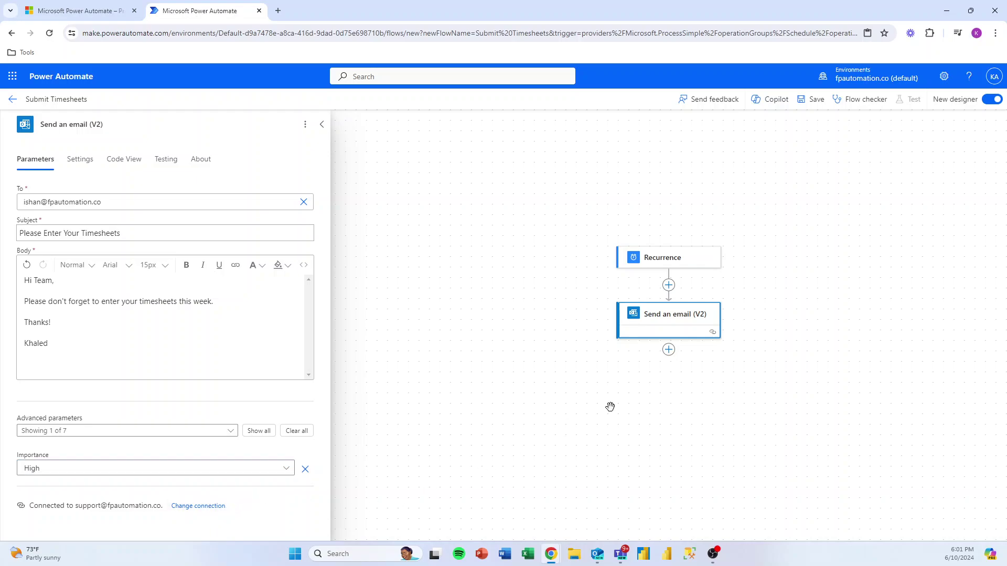
Step: Save the flow and run Flow checker, confirming no errors and no warnings
click(807, 101)
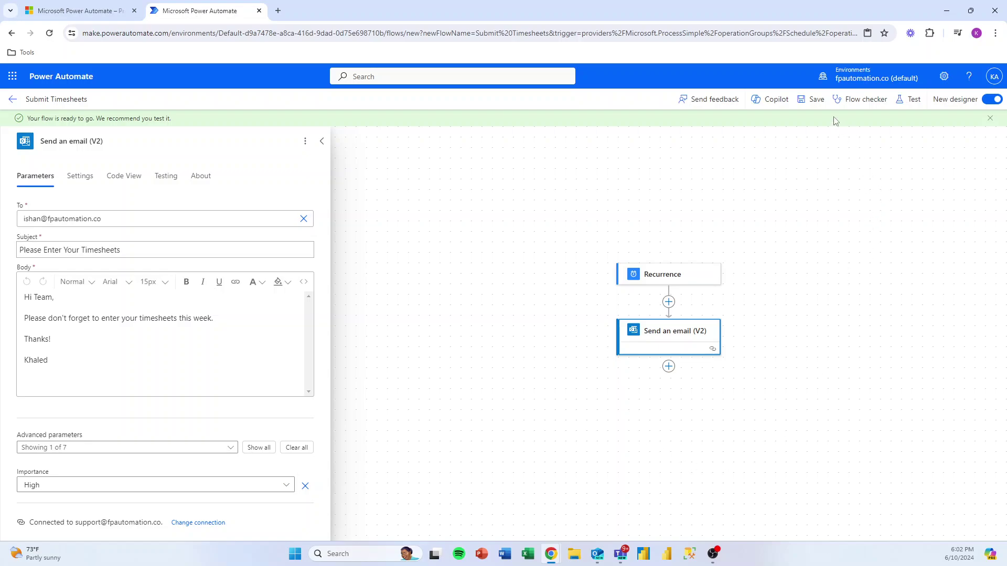
click(852, 103)
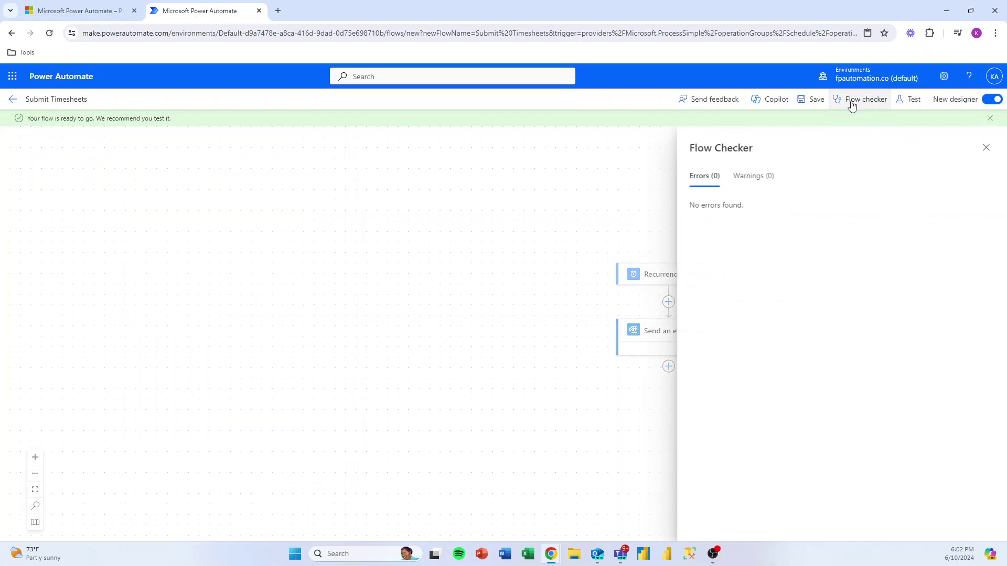
click(754, 179)
click(706, 183)
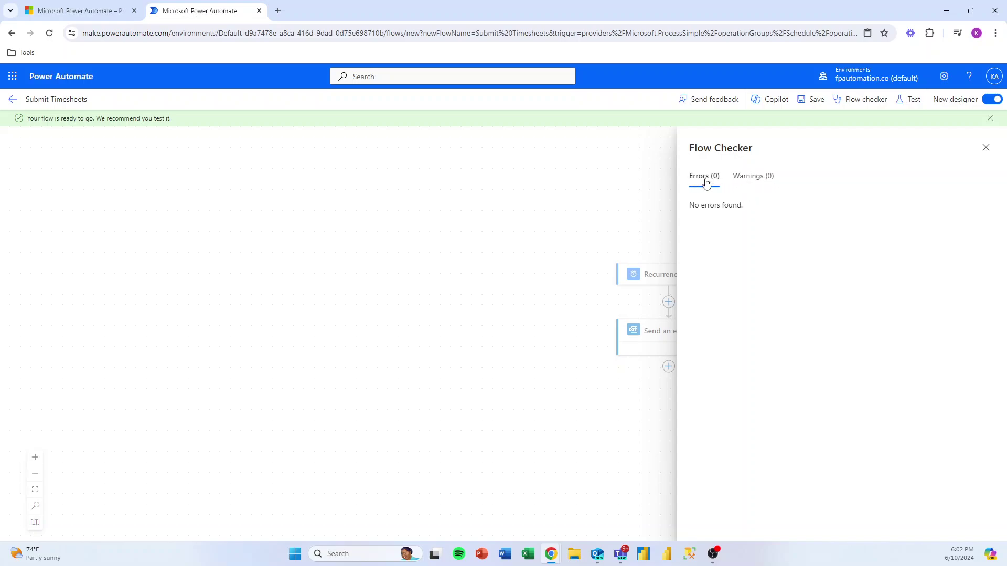
click(742, 185)
Step: Run a manual test of the Submit Timesheets flow
click(906, 101)
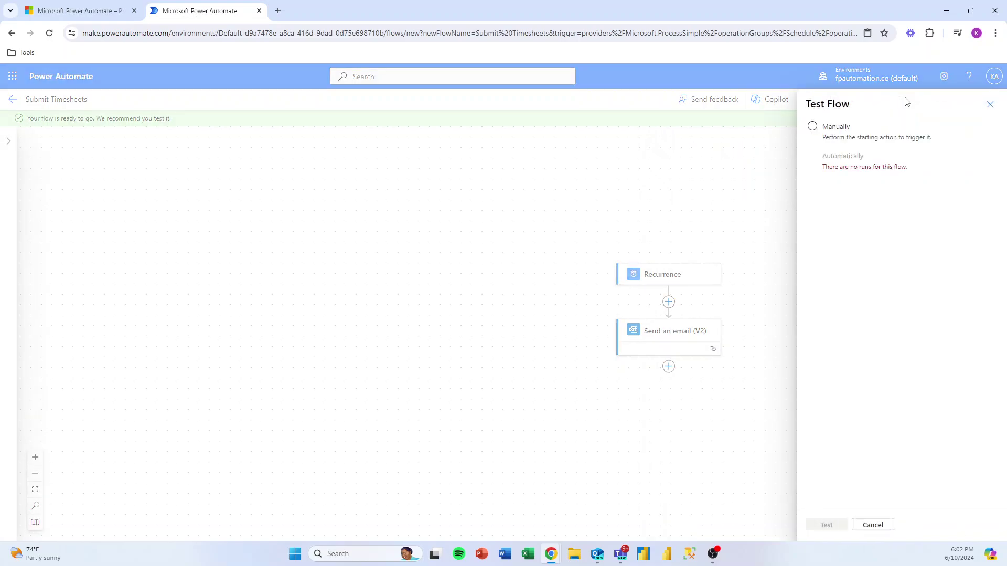
click(814, 129)
click(823, 525)
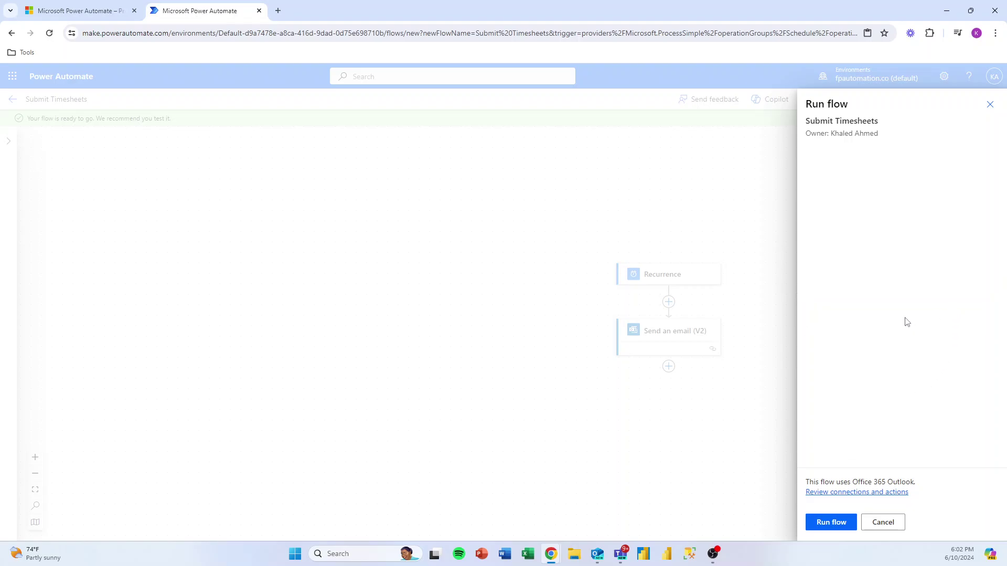
click(837, 527)
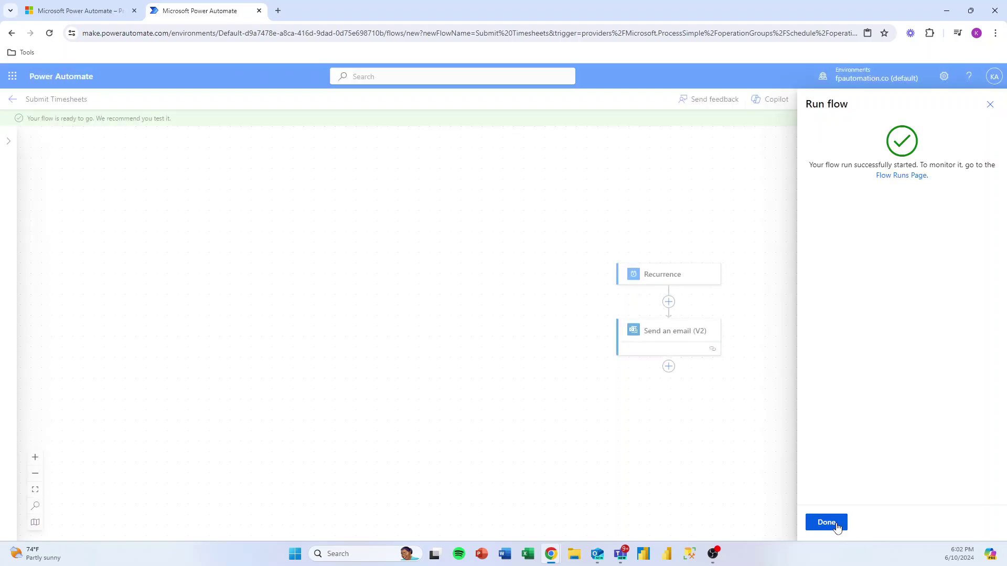